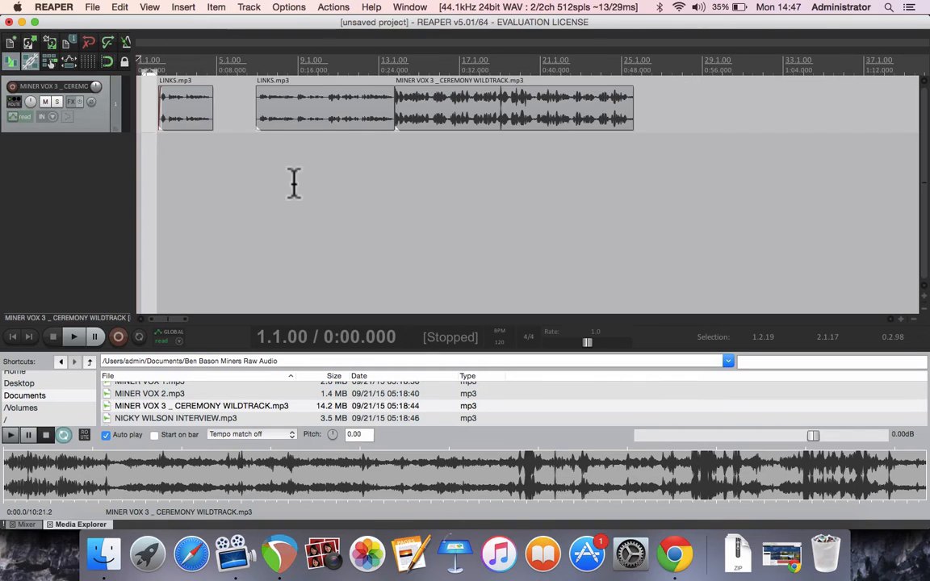
- Preview the MINER VOX 3 _ CEREMONY WILDTRACK.mp3 file, select a section of it, and drag it into the project as a new track
click(150, 462)
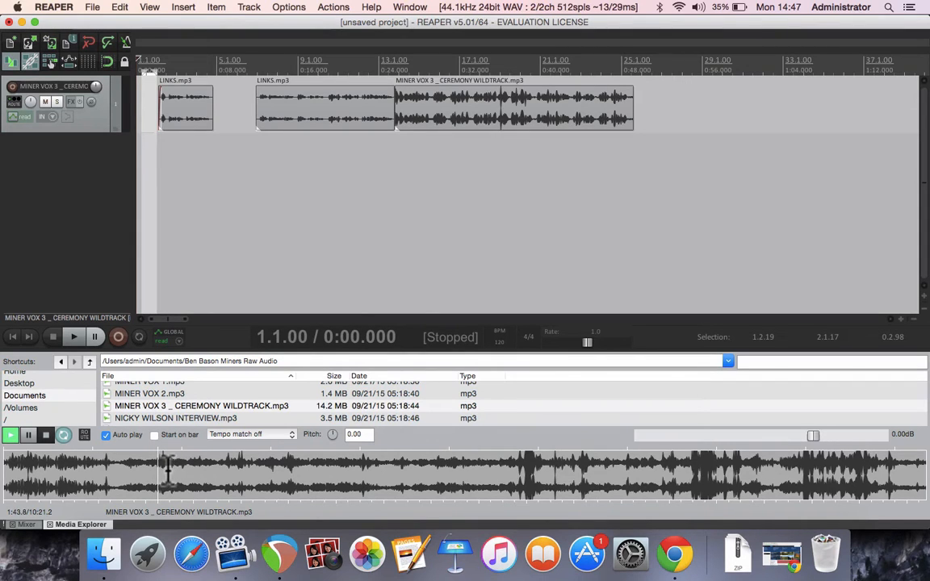
key(space)
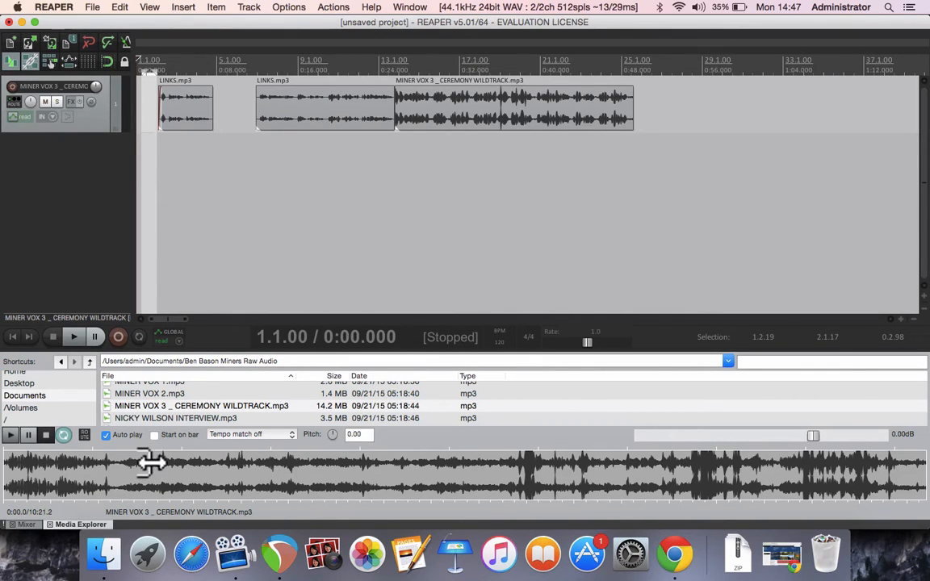
drag(154, 462, 291, 469)
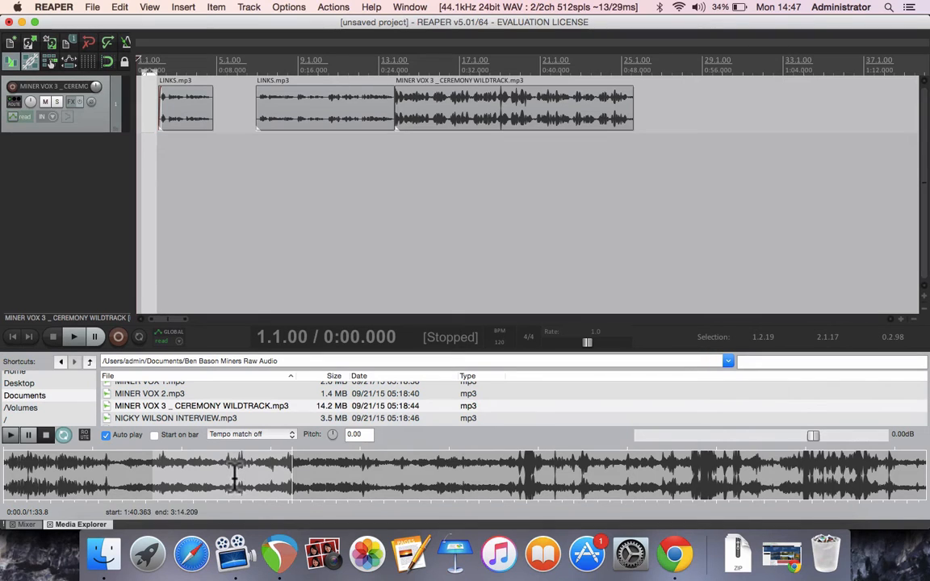
drag(235, 476, 299, 288)
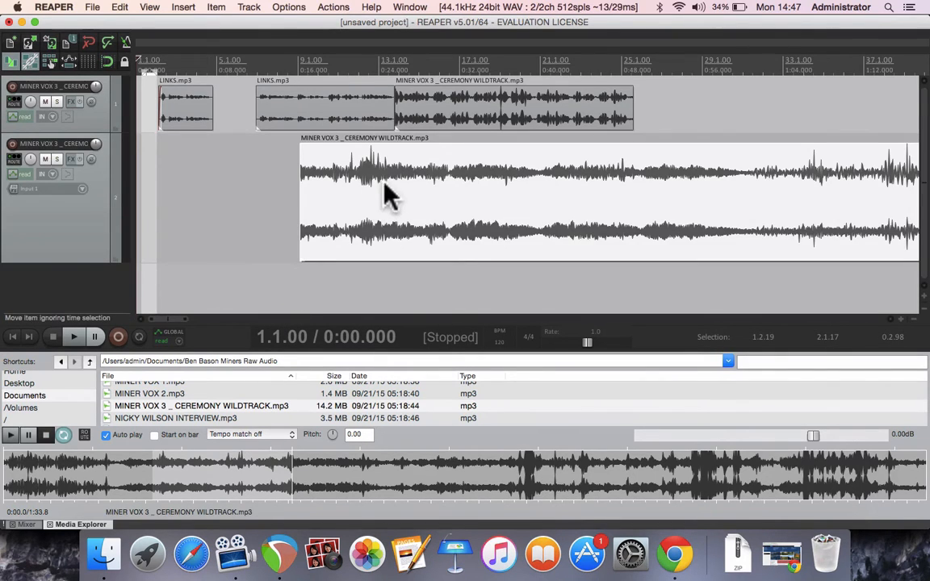
- Move the new wildtrack item to the start of the project and play it back
drag(418, 201, 267, 206)
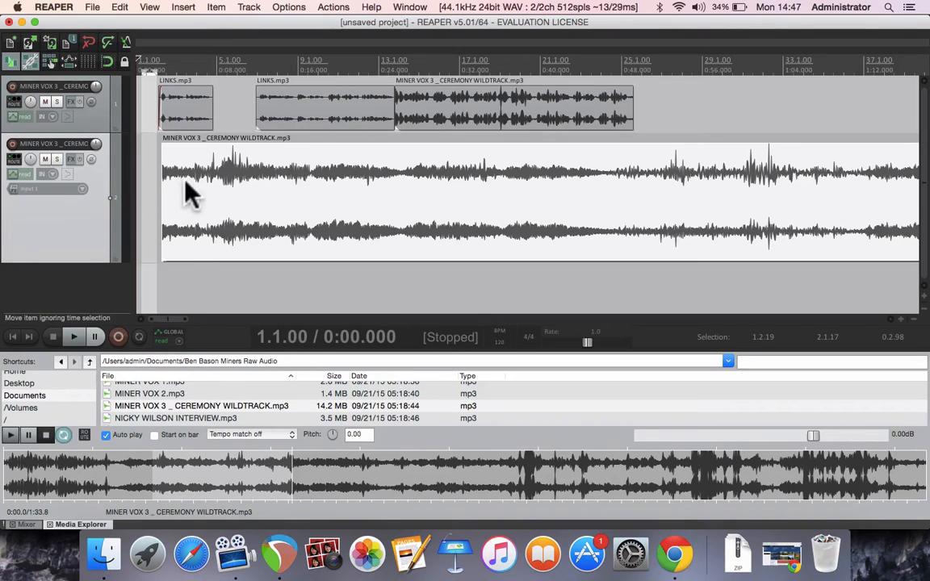
drag(188, 194, 145, 191)
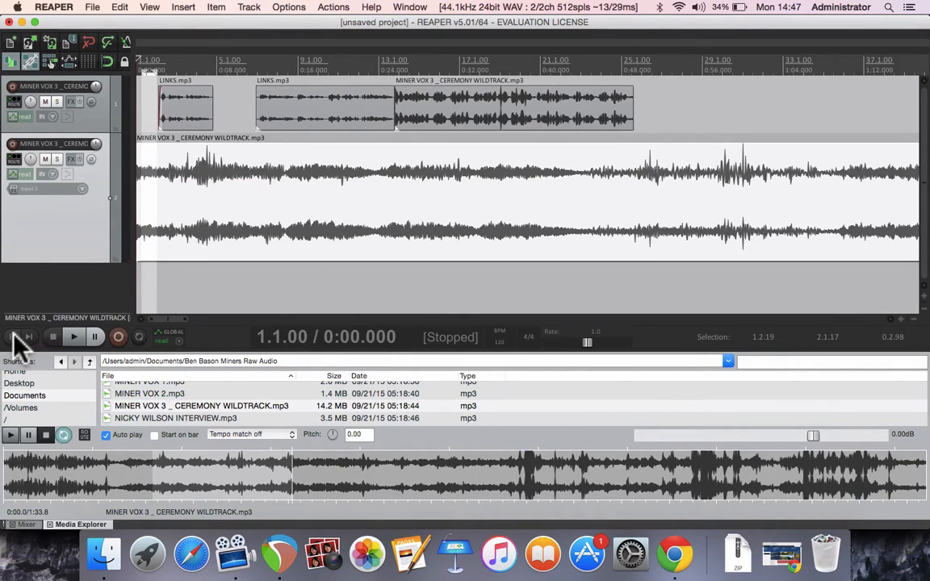
key(space)
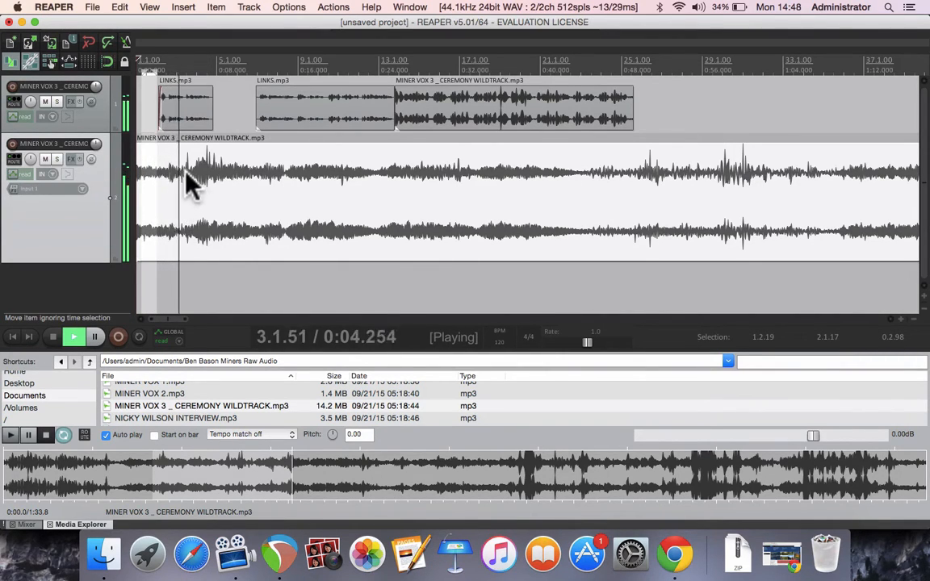
key(space)
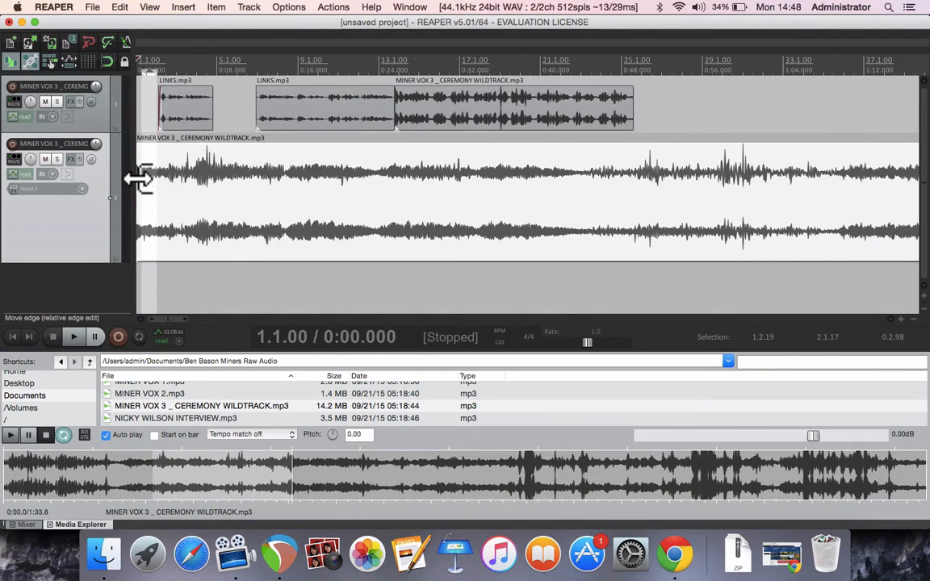
- Trim a little off the start of the wildtrack item and audition the result
mouse_move(137, 181)
mouse_down()
mouse_move(168, 179)
mouse_move(214, 222)
mouse_move(149, 193)
mouse_up()
key(space)
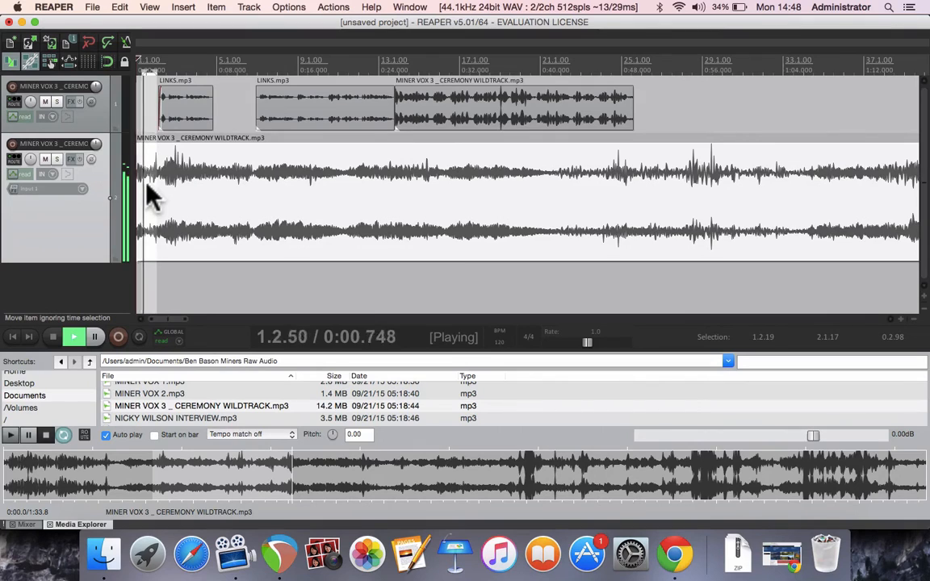
key(space)
- Trim more off the start of the wildtrack item and play it back again
drag(138, 181, 159, 193)
key(space)
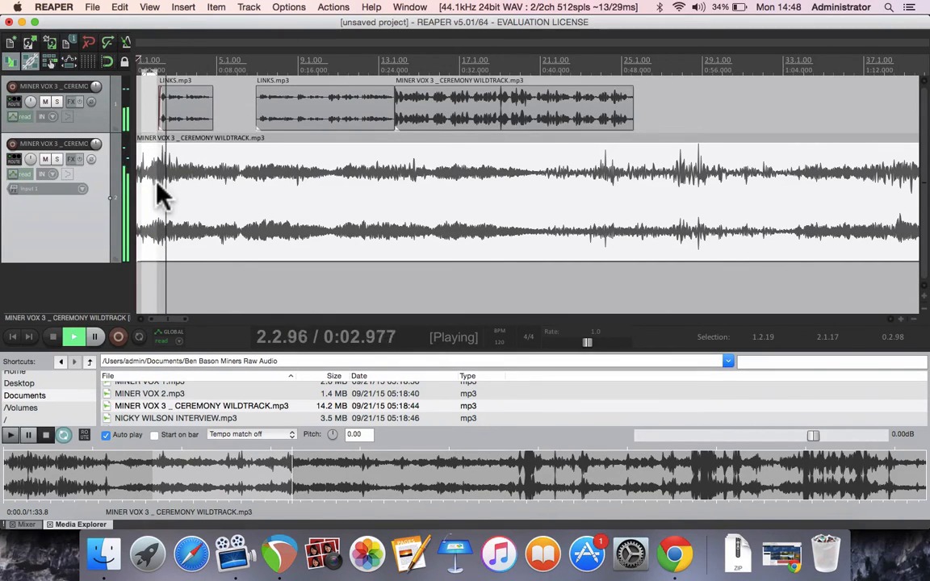
key(space)
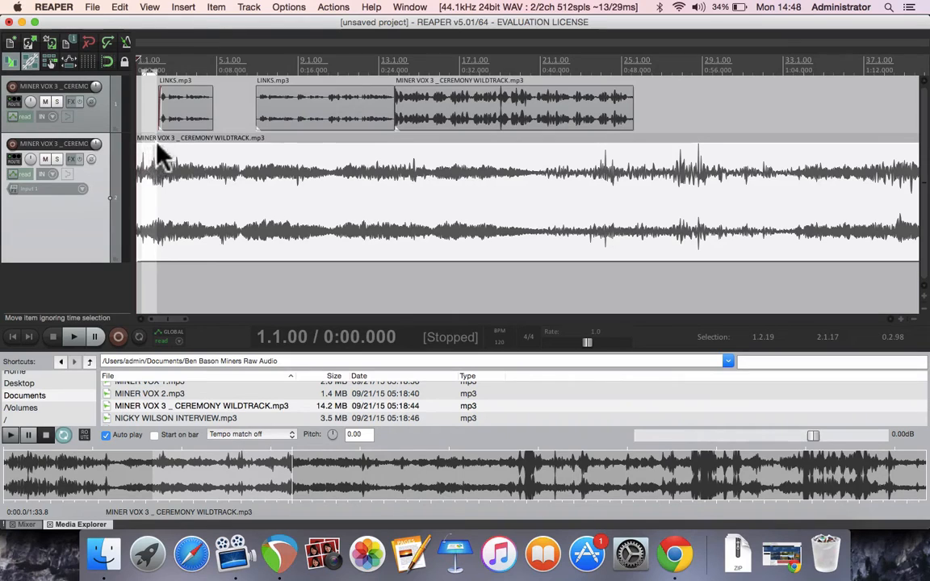
key(space)
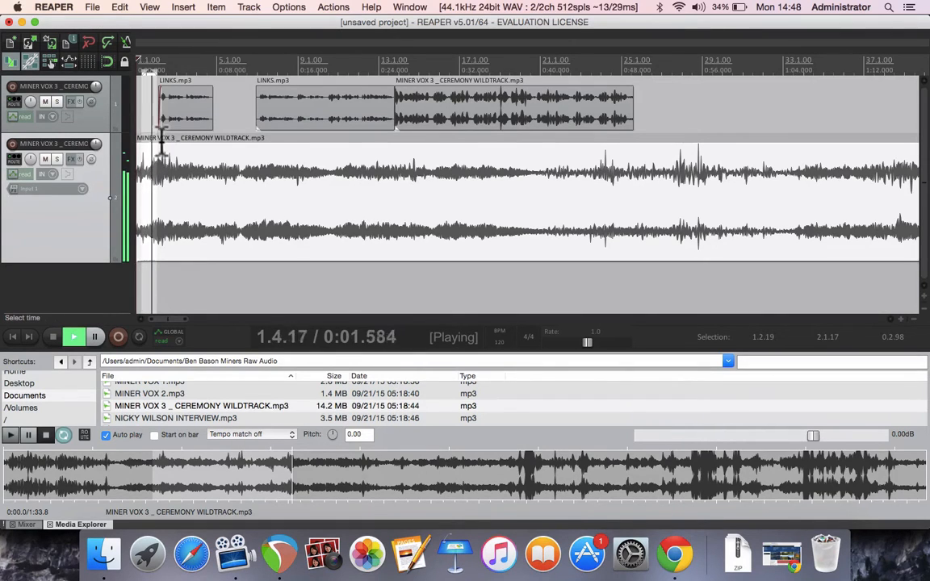
key(space)
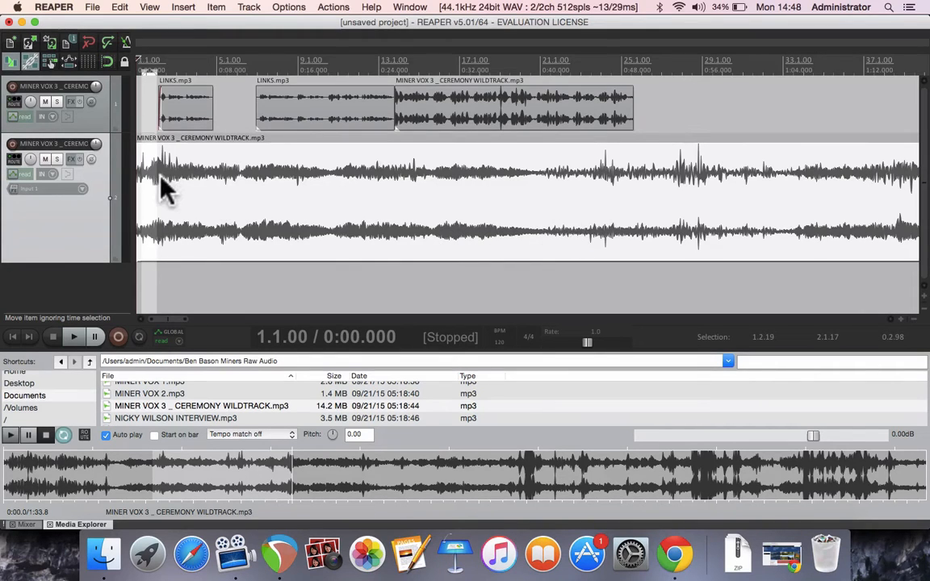
- Show and arm the Volume envelope for track 2 through its envelopes window, then close the window
click(238, 103)
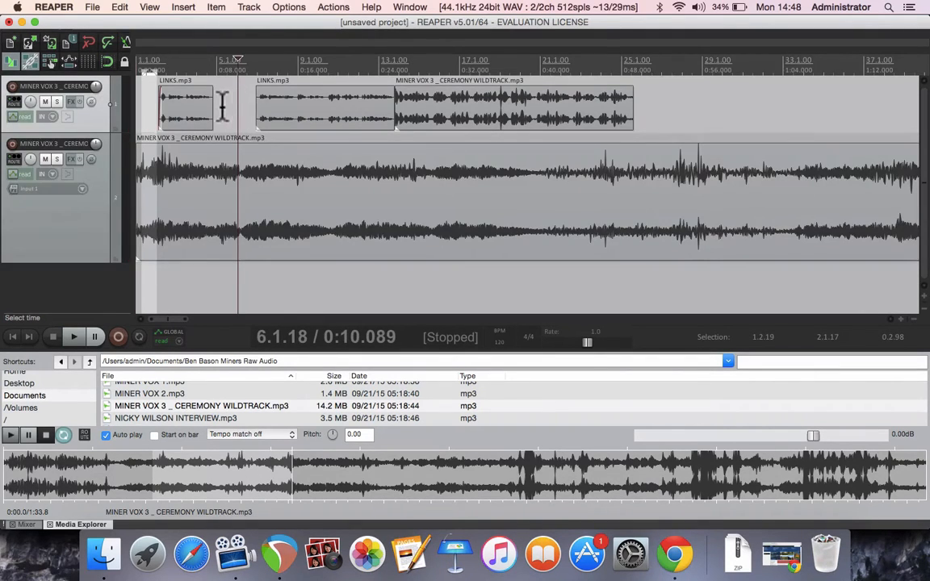
click(139, 98)
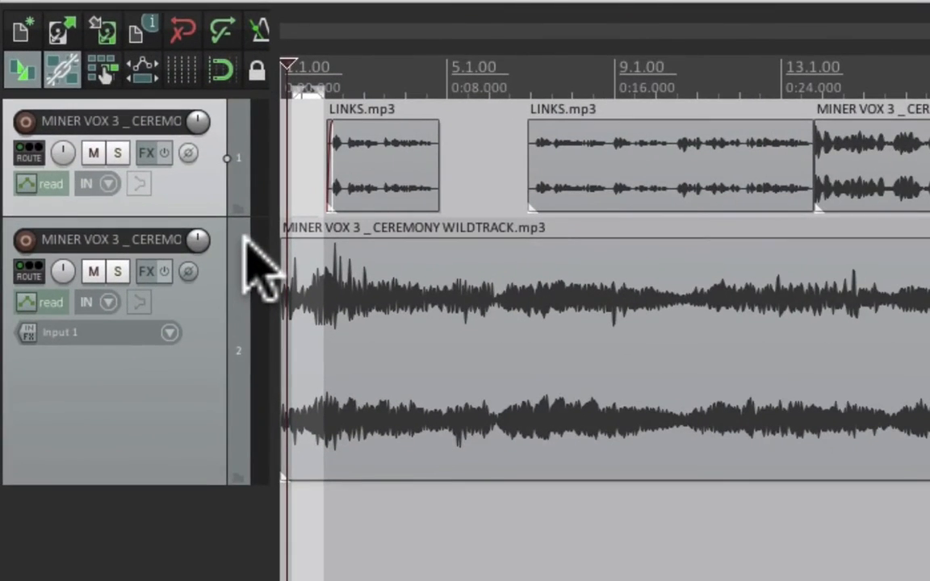
click(27, 303)
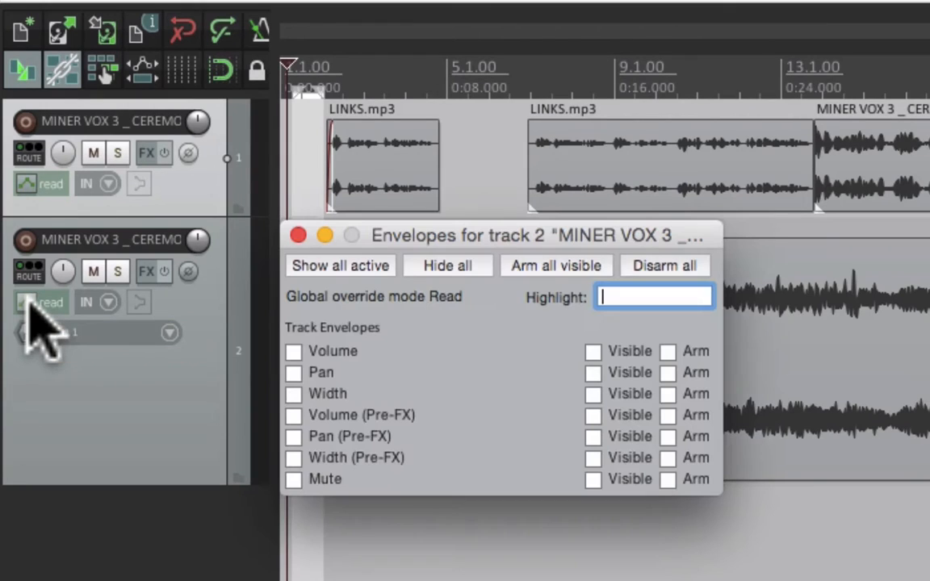
click(294, 352)
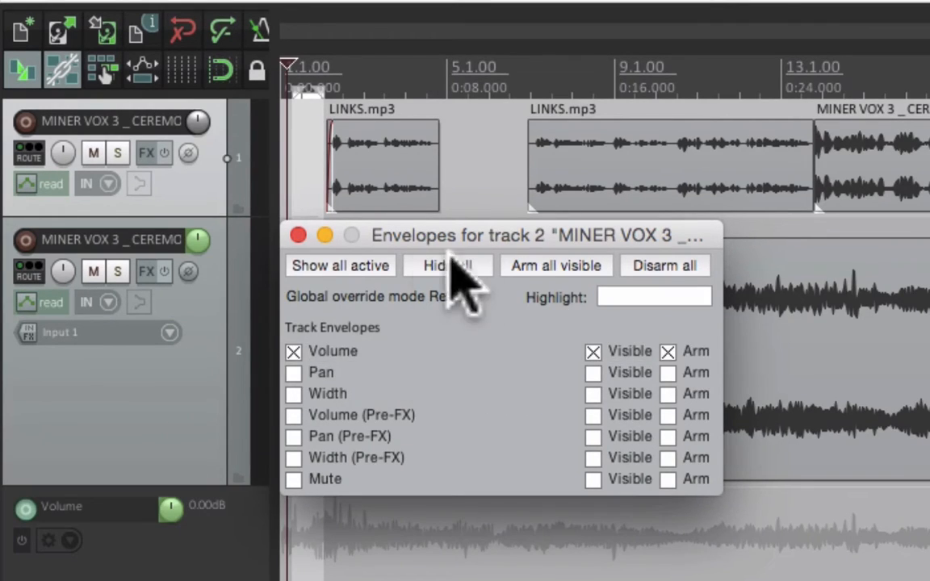
click(297, 235)
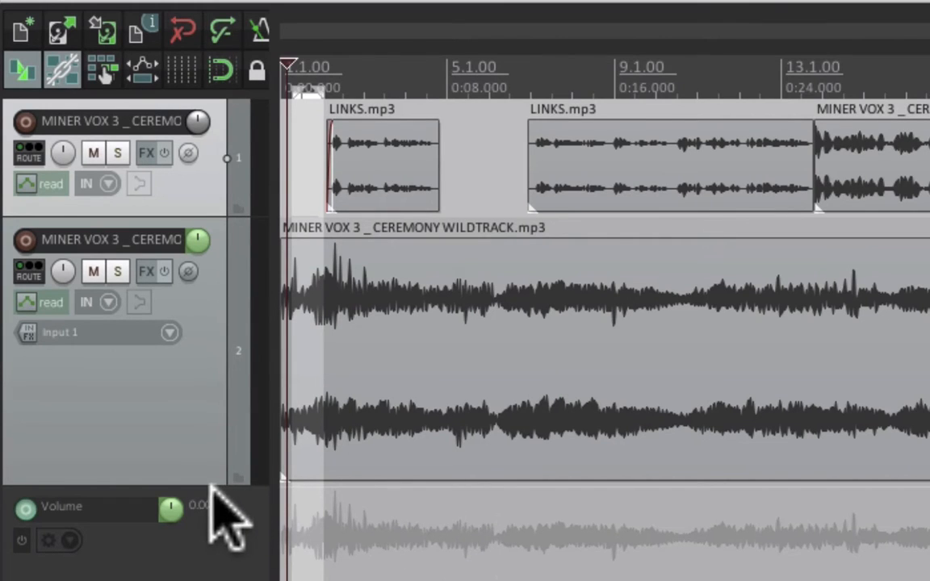
- Enlarge the volume envelope lane and pull the envelope's starting point down to the bottom of the lane
drag(210, 482, 206, 426)
drag(172, 370, 172, 328)
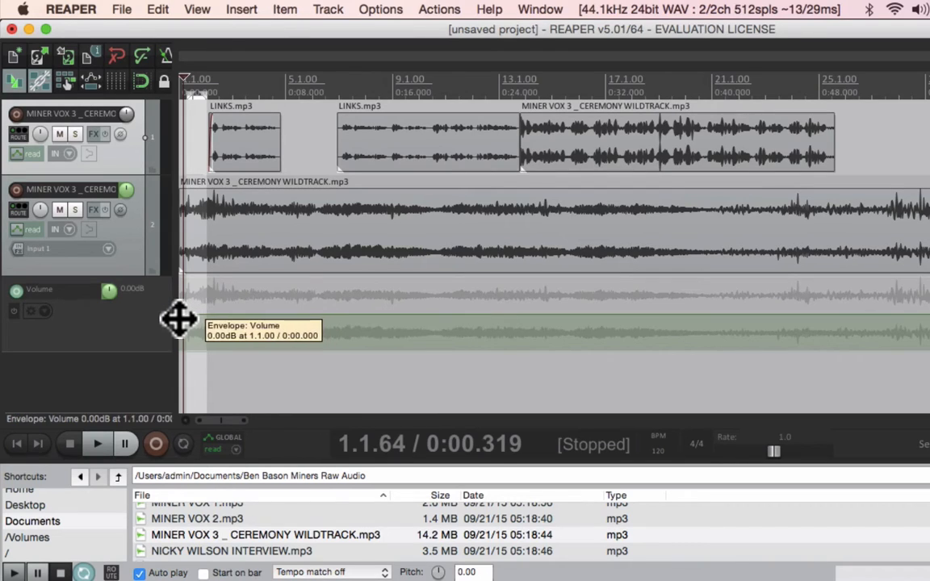
drag(179, 316, 179, 319)
drag(180, 331, 179, 393)
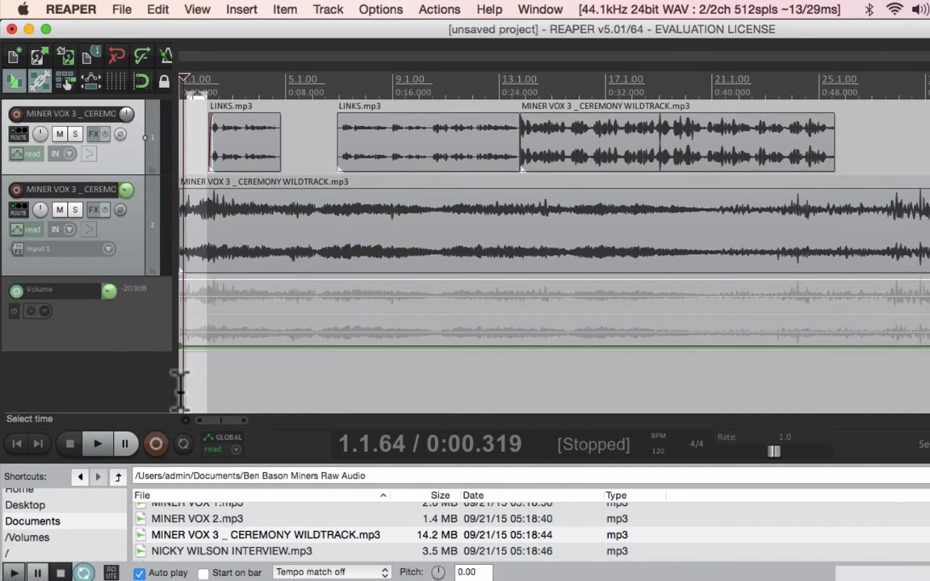
- Add a volume envelope point about 2.4 s in, raise it to form a fade-in, and play from the start
click(212, 307)
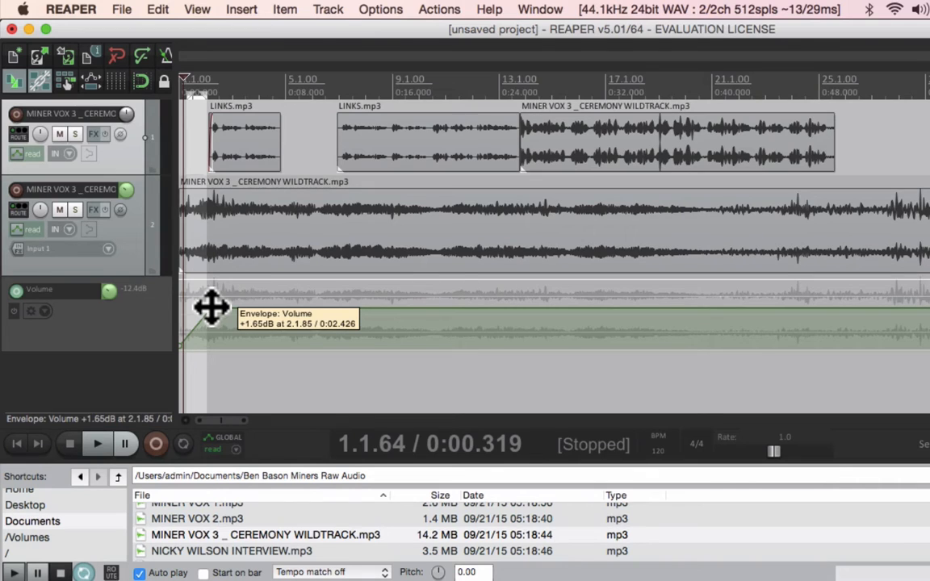
drag(212, 308, 207, 239)
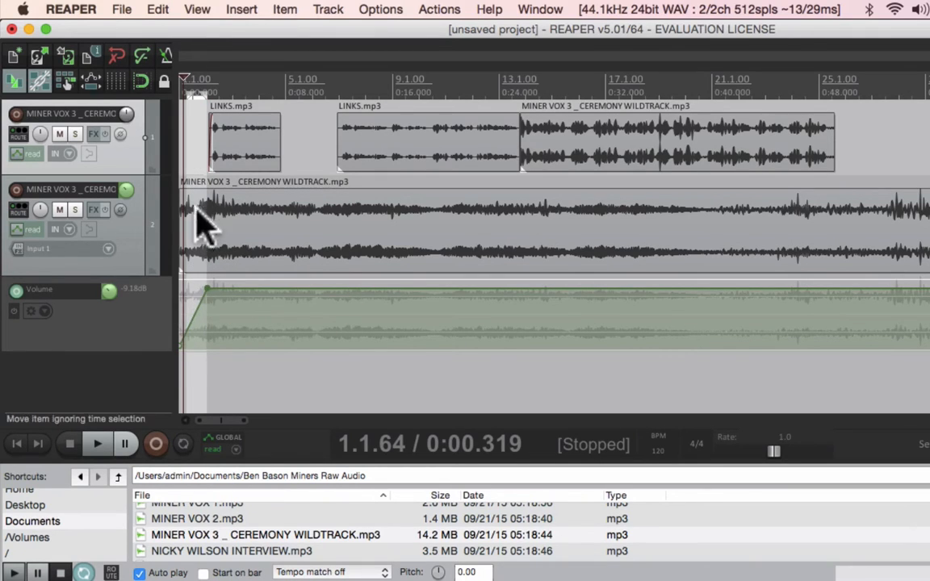
click(16, 443)
key(space)
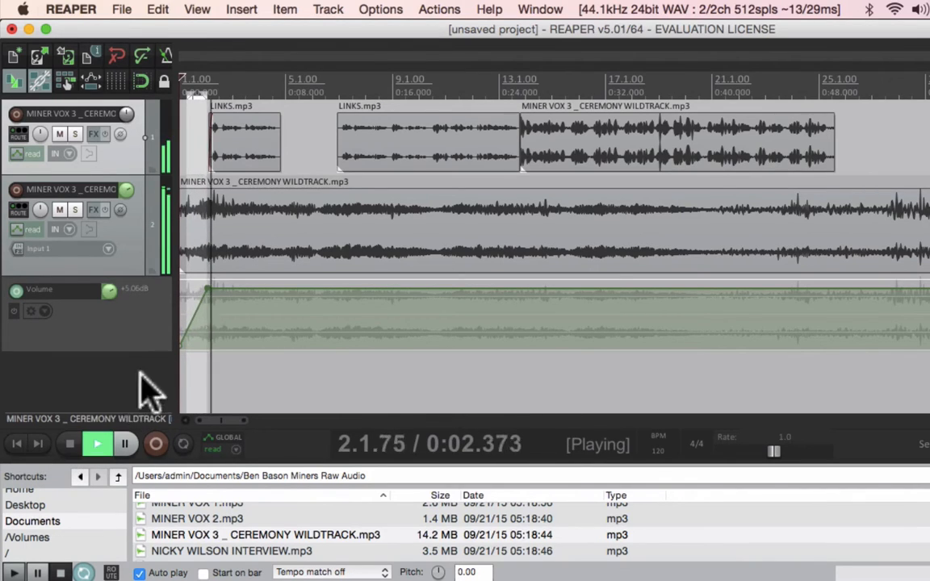
key(space)
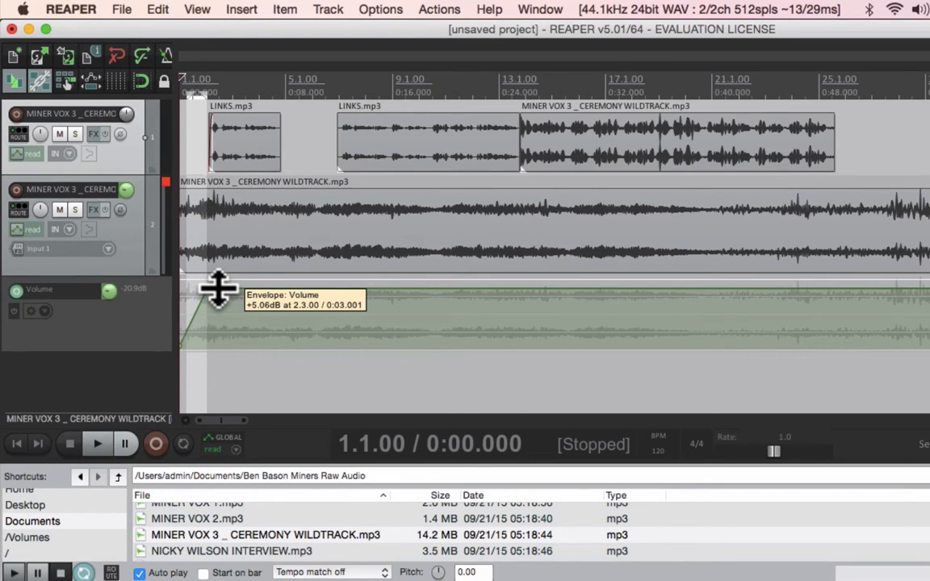
- Add an envelope point about 3 s in and pull it down to dip the volume, then audition
click(218, 286)
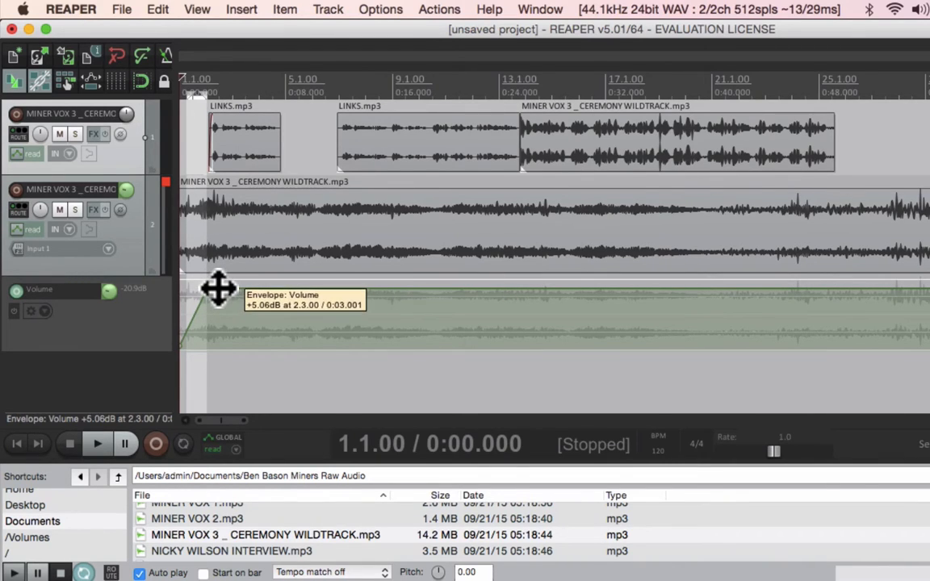
drag(218, 288, 219, 373)
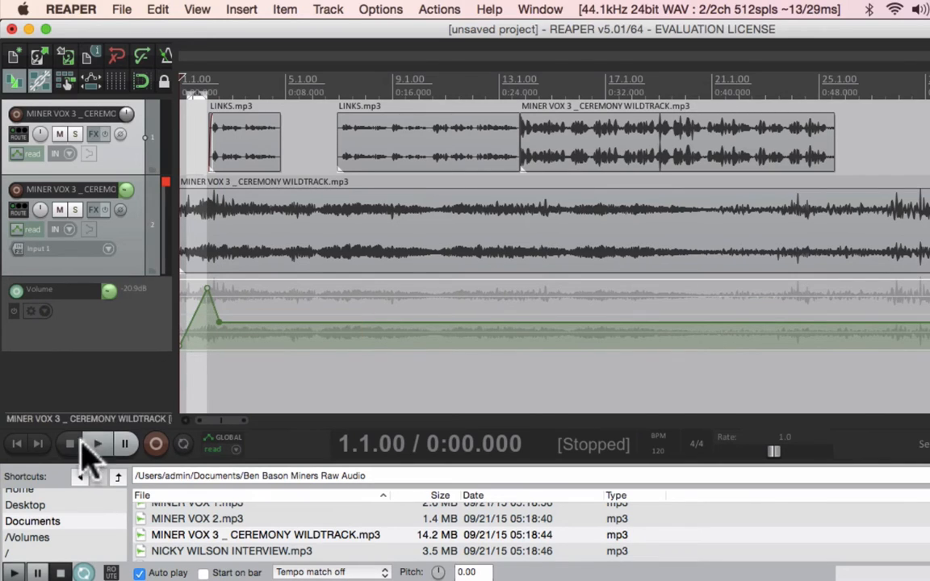
key(space)
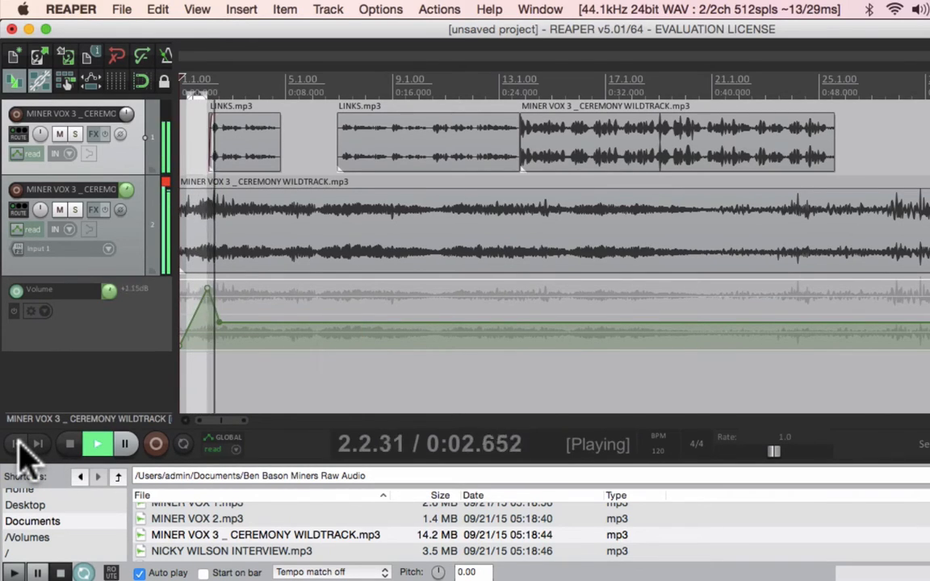
key(space)
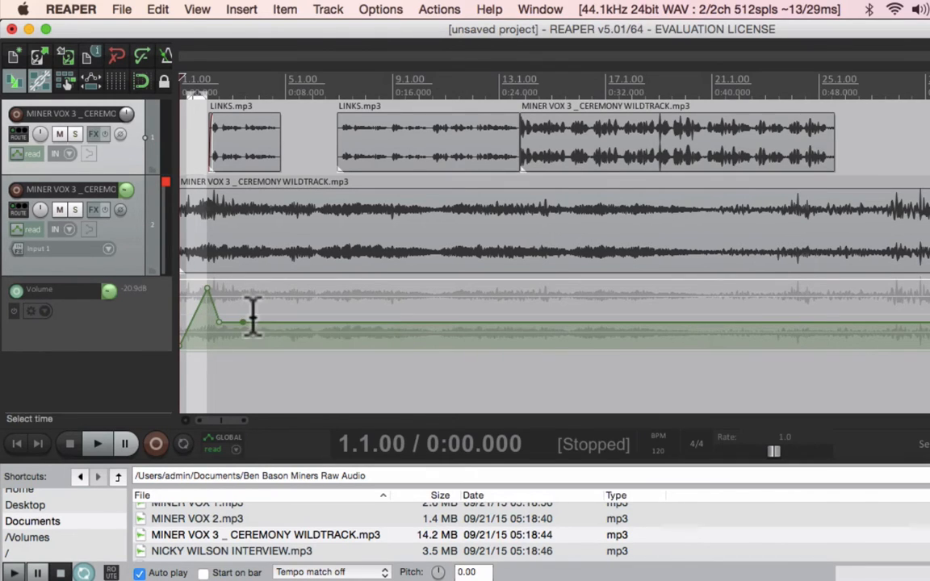
- Add another envelope point just after the dip, pull it lower, and play the opening again
drag(242, 322, 242, 361)
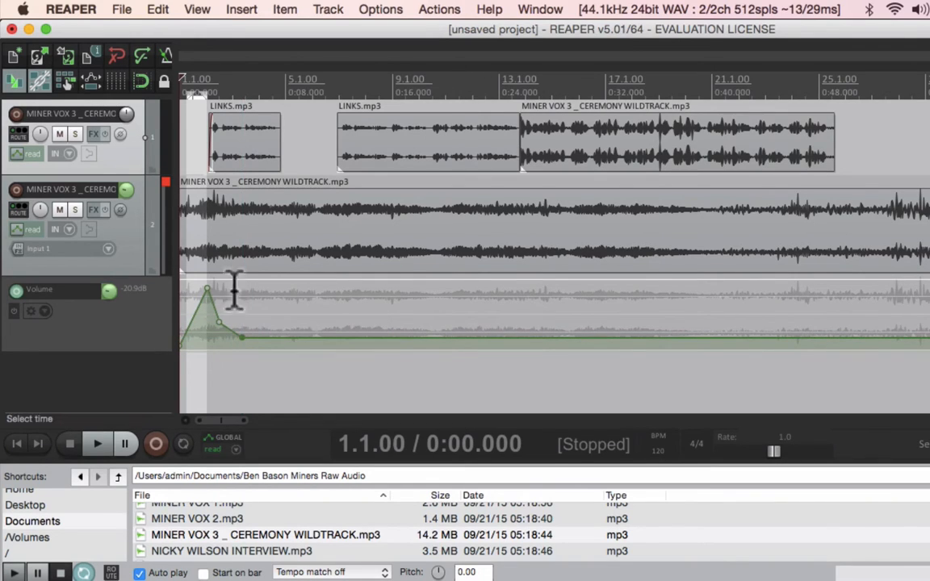
click(190, 80)
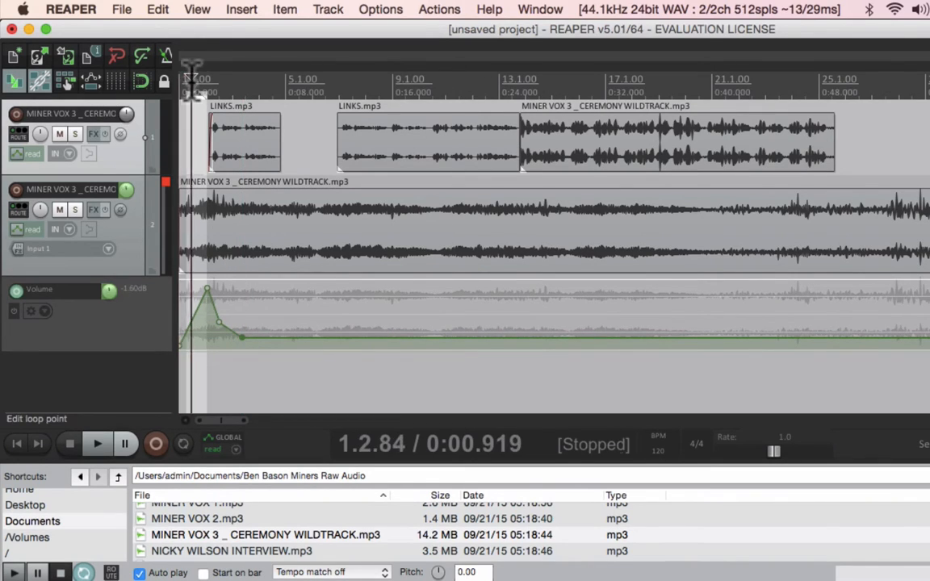
key(space)
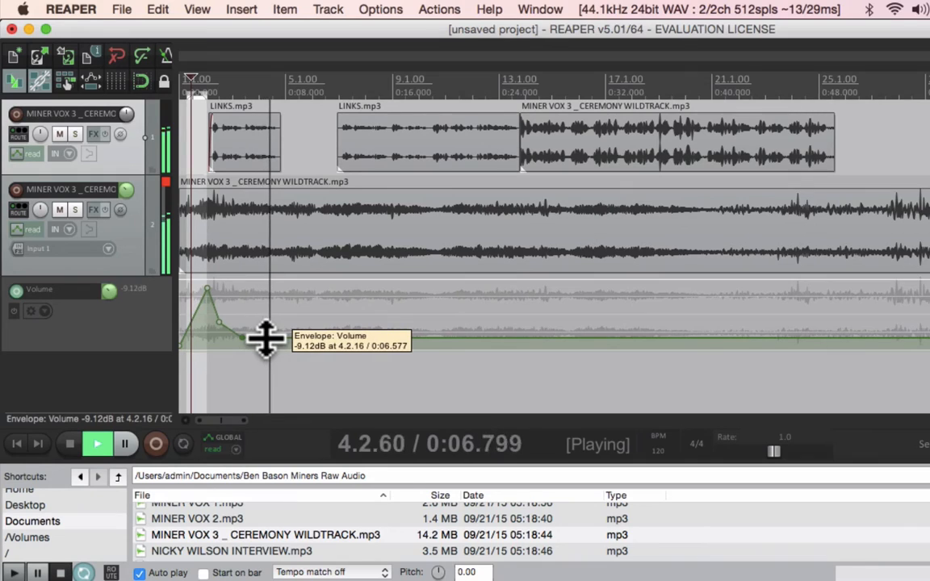
key(space)
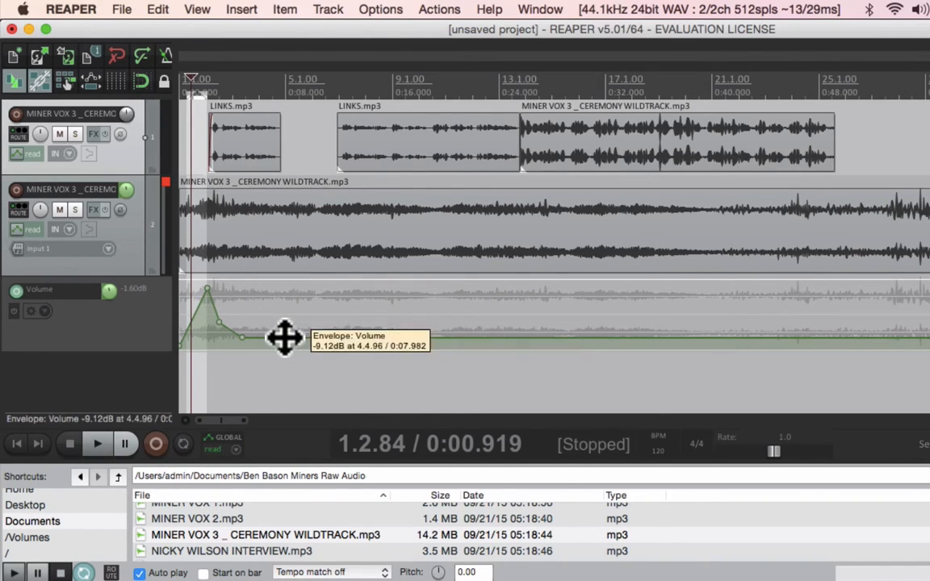
- Add an envelope point about 8 s in, raise it to bring the volume back up, and audition from there
drag(285, 336, 282, 248)
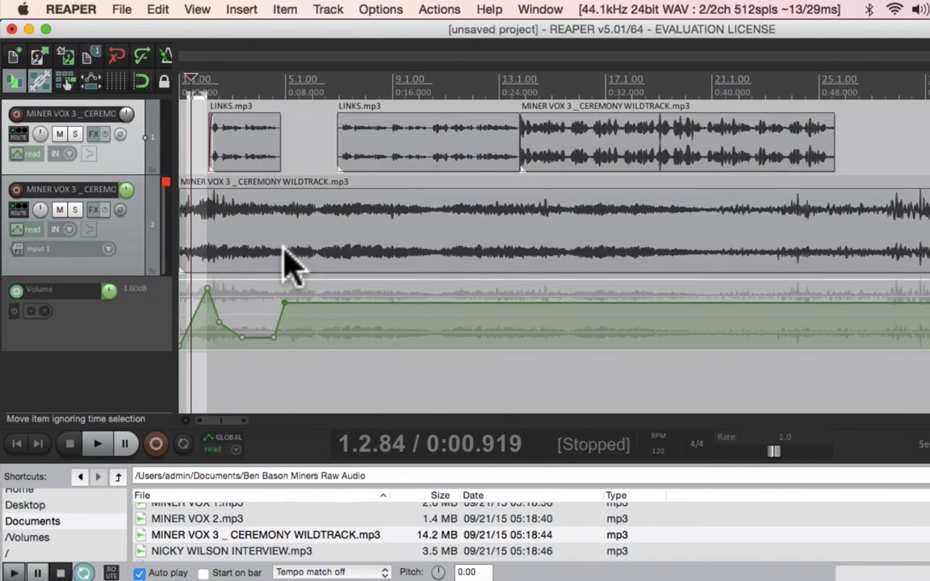
click(255, 85)
key(space)
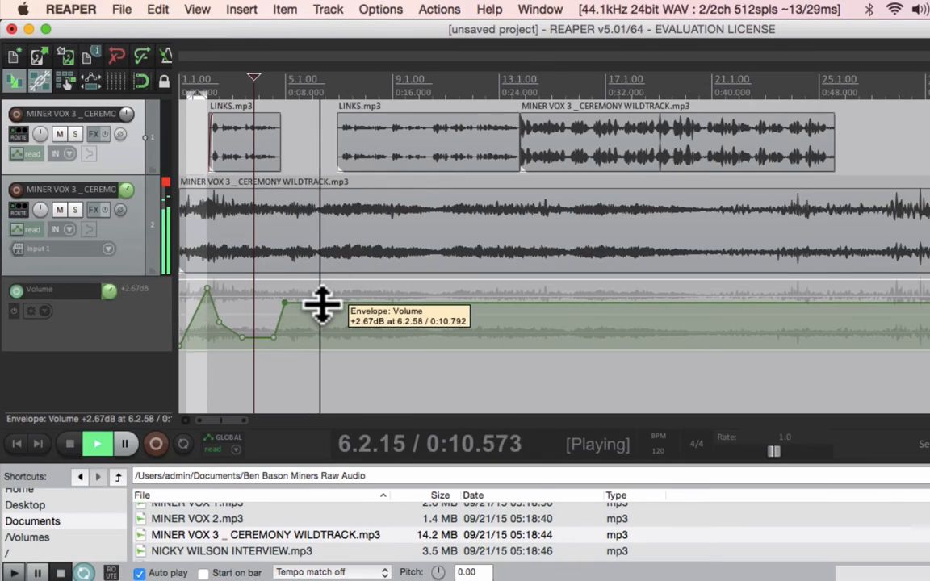
key(space)
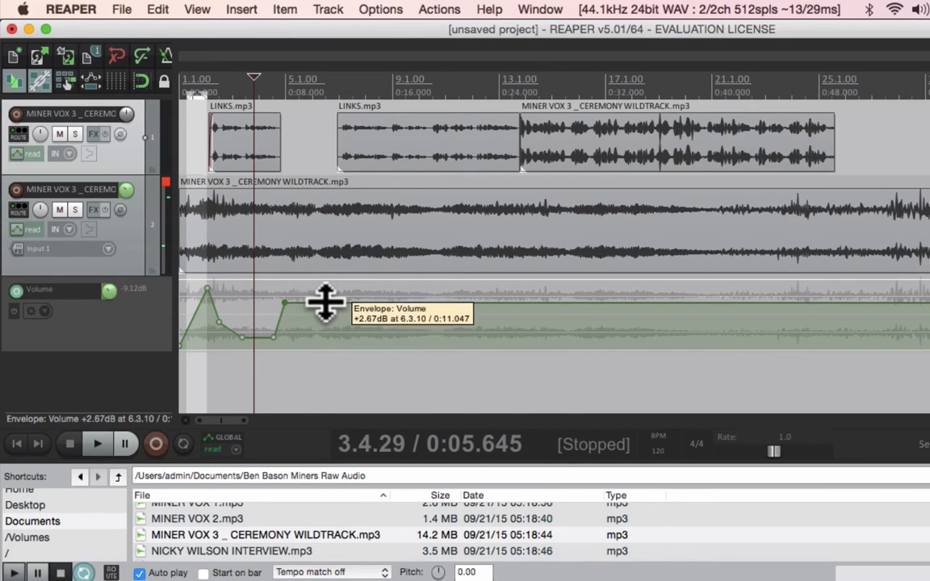
- Add an envelope point about 12 s in, pull it down to lower the volume, and play from the start
click(325, 304)
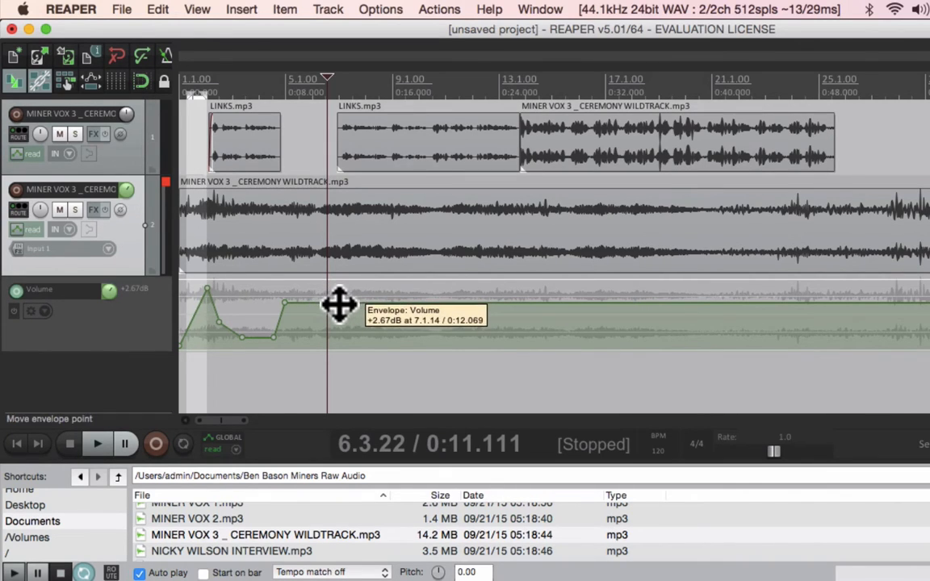
drag(338, 305, 340, 392)
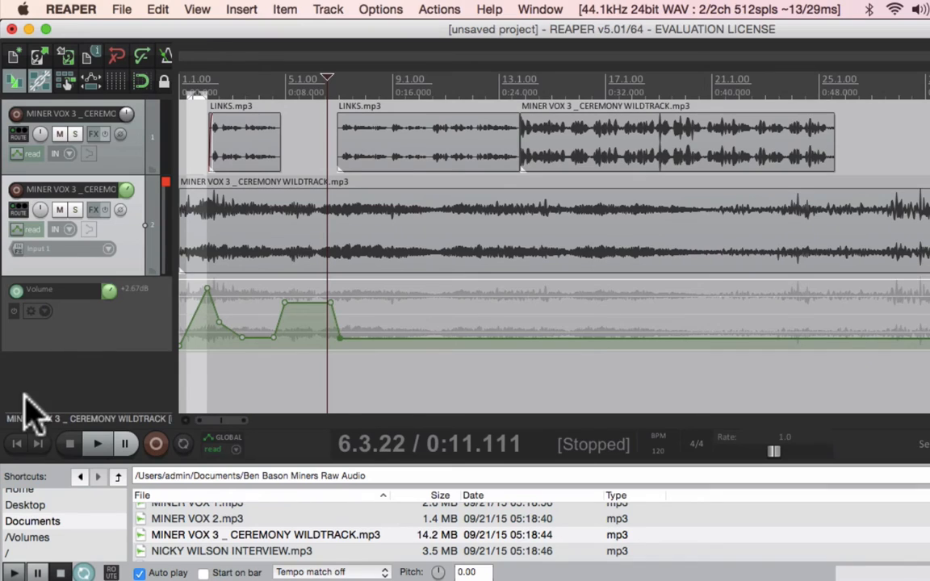
click(18, 444)
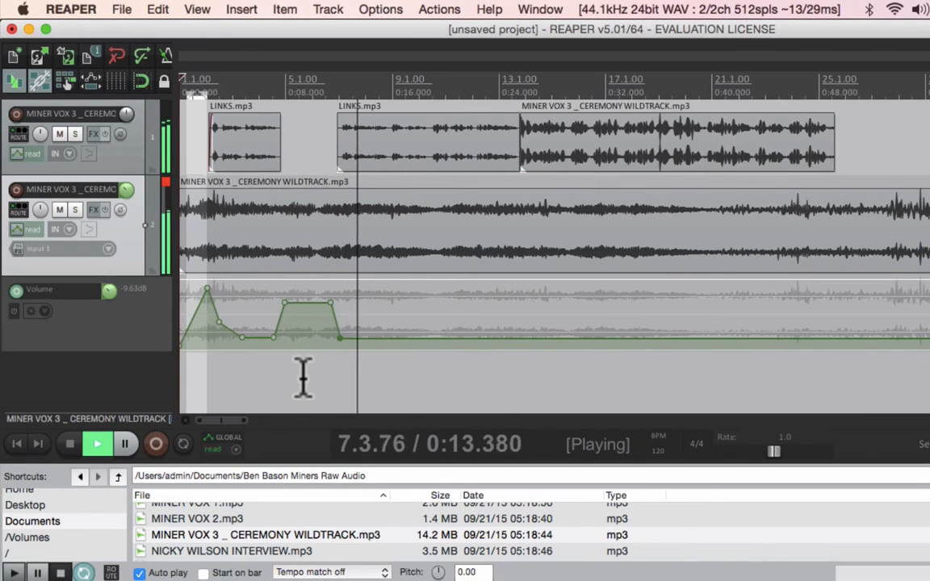
key(space)
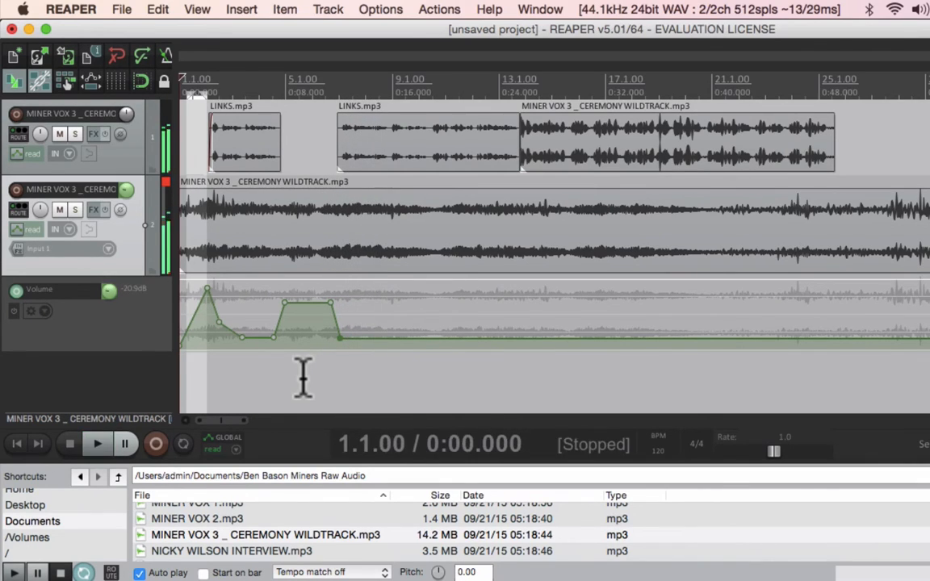
- Select the second LINKS item and the ceremony wildtrack item on the first track, shift them slightly earlier, and play from about 8 s
click(547, 153)
shift+click(501, 157)
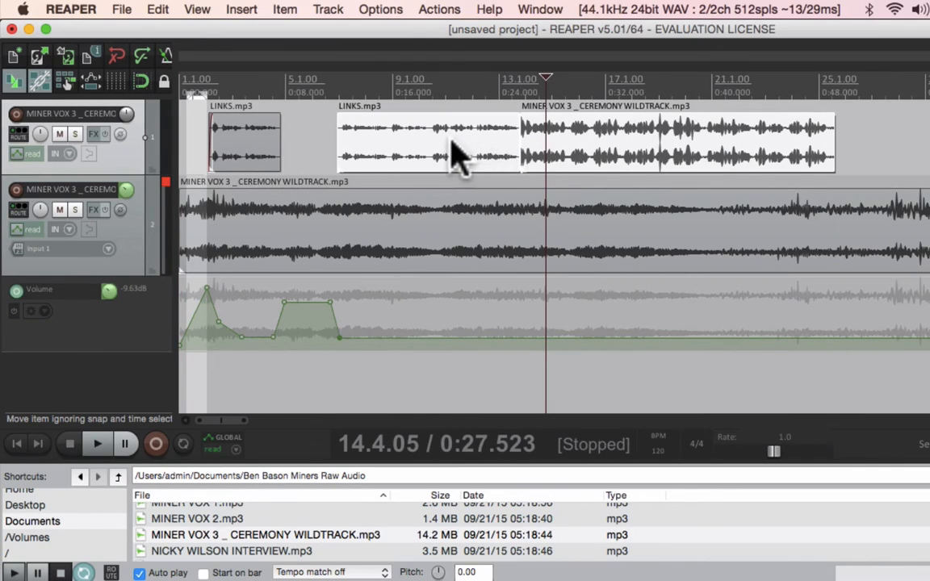
drag(450, 141, 426, 145)
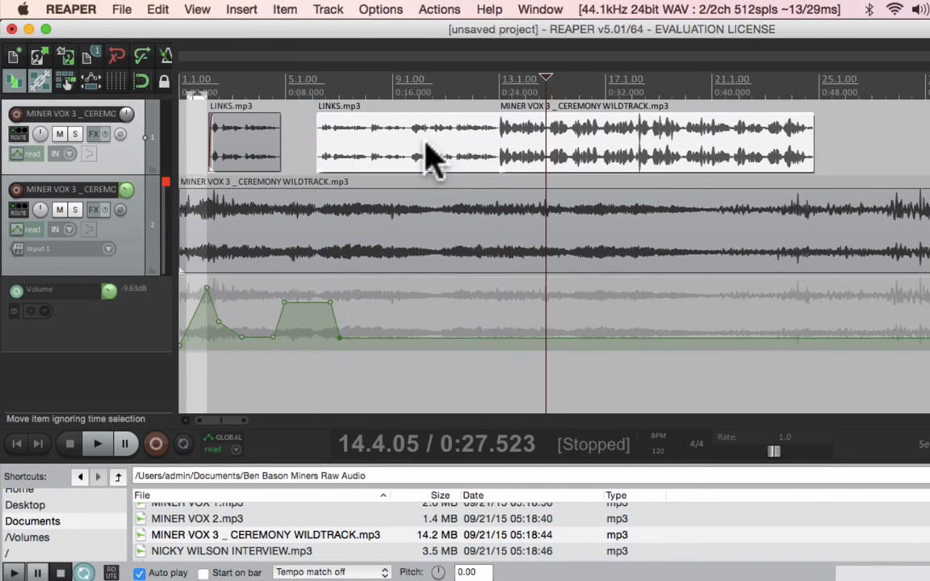
click(299, 84)
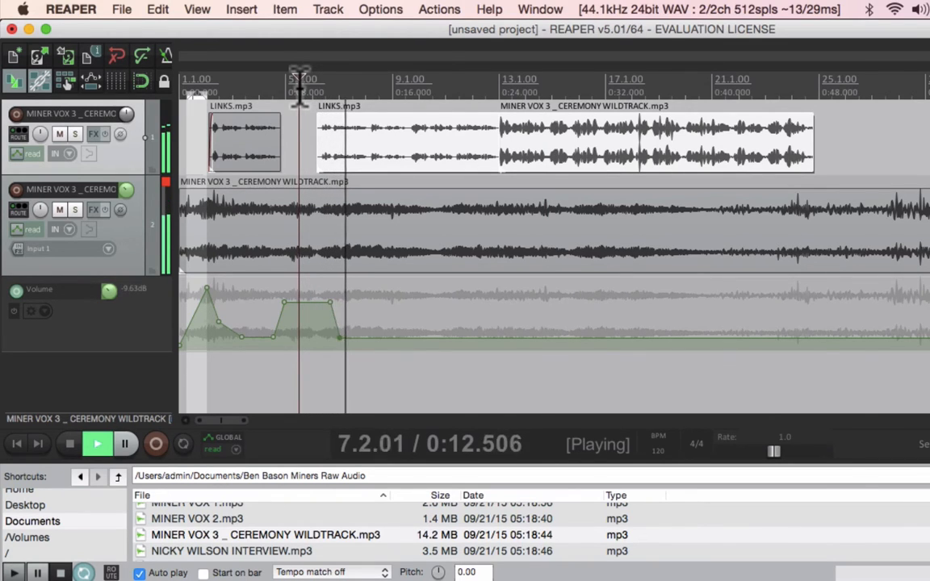
key(space)
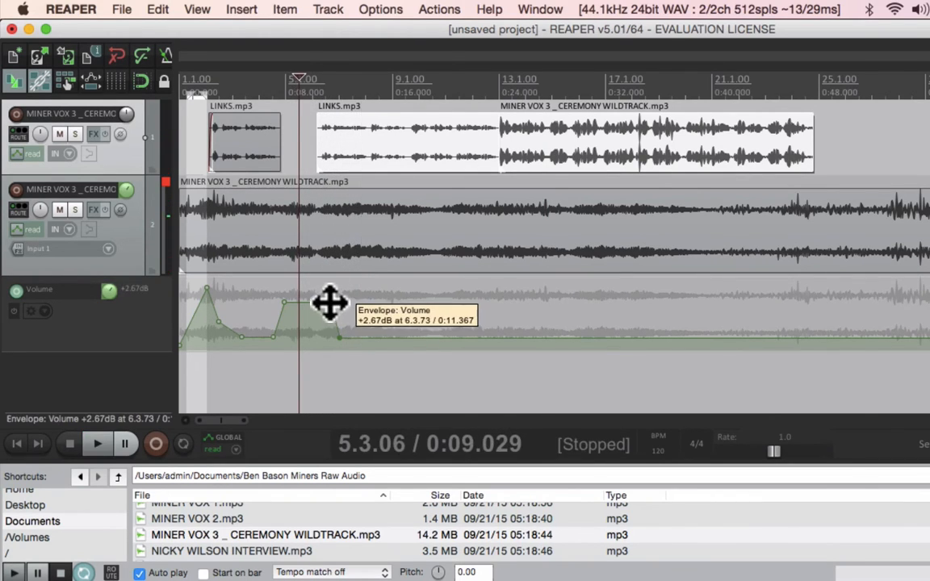
- Move the envelope point ending the raised section slightly earlier and audition the result
click(330, 304)
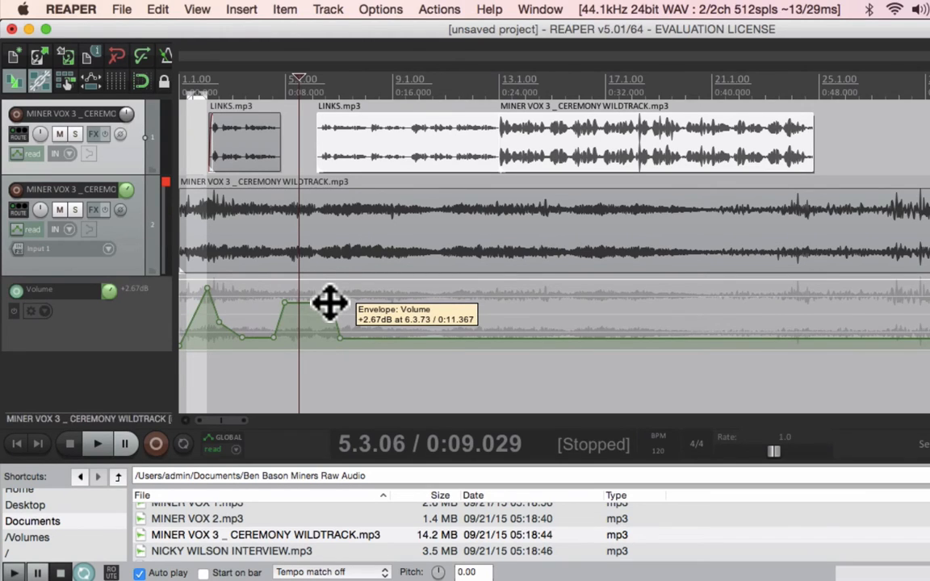
drag(327, 305, 319, 305)
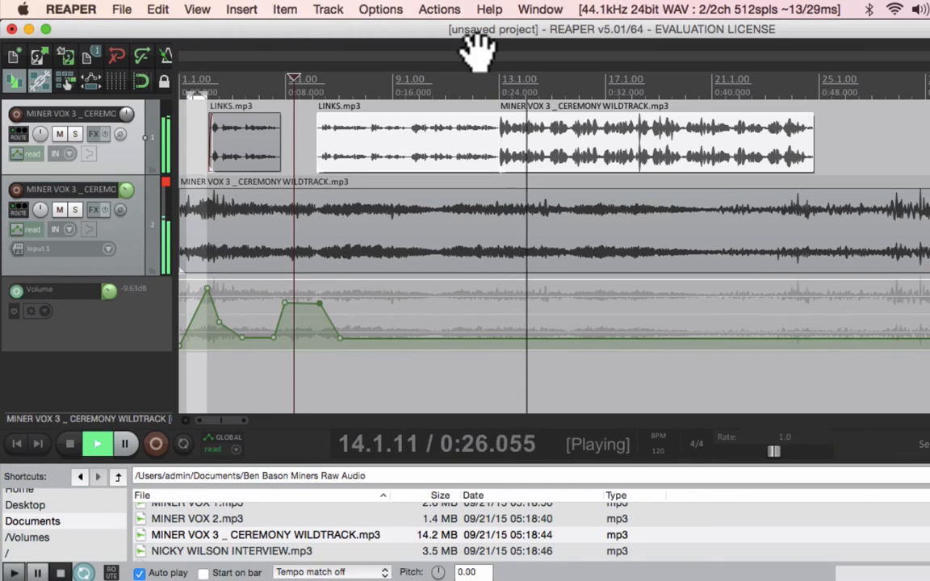
key(space)
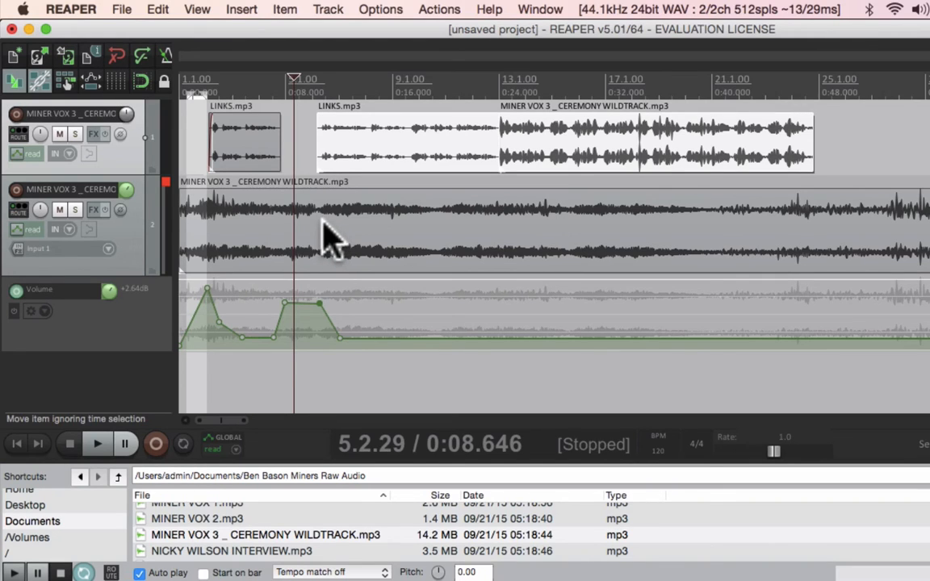
- Enable envelope points moving with media items and try shifting the wildtrack item on the second track
mouse_move(331, 238)
mouse_down()
mouse_move(498, 231)
mouse_move(386, 231)
mouse_move(465, 251)
mouse_move(509, 250)
mouse_move(323, 251)
mouse_up()
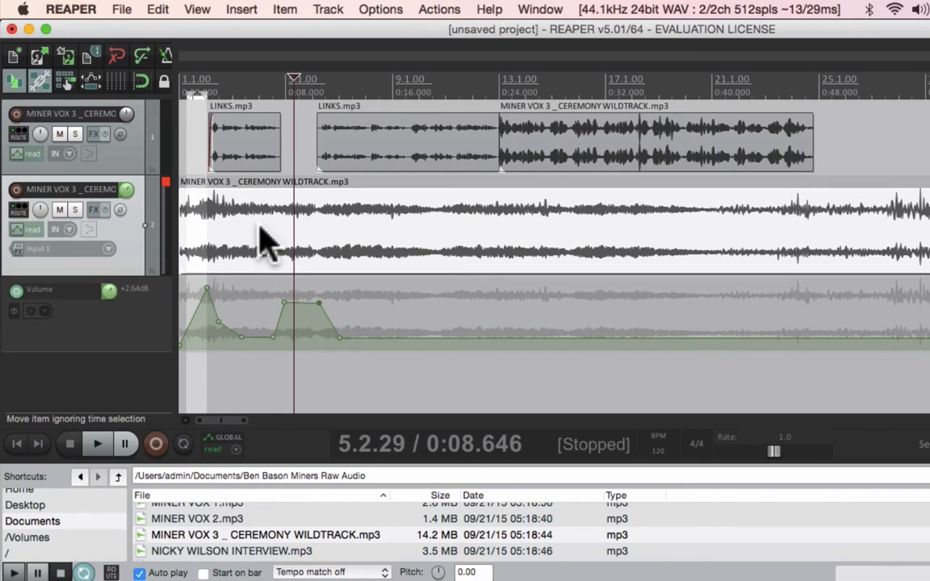
click(91, 80)
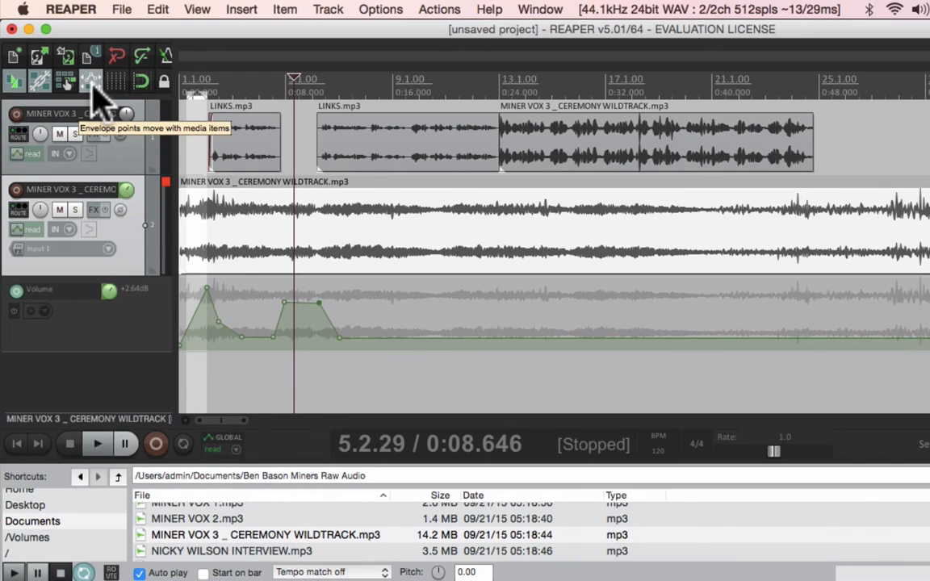
click(92, 84)
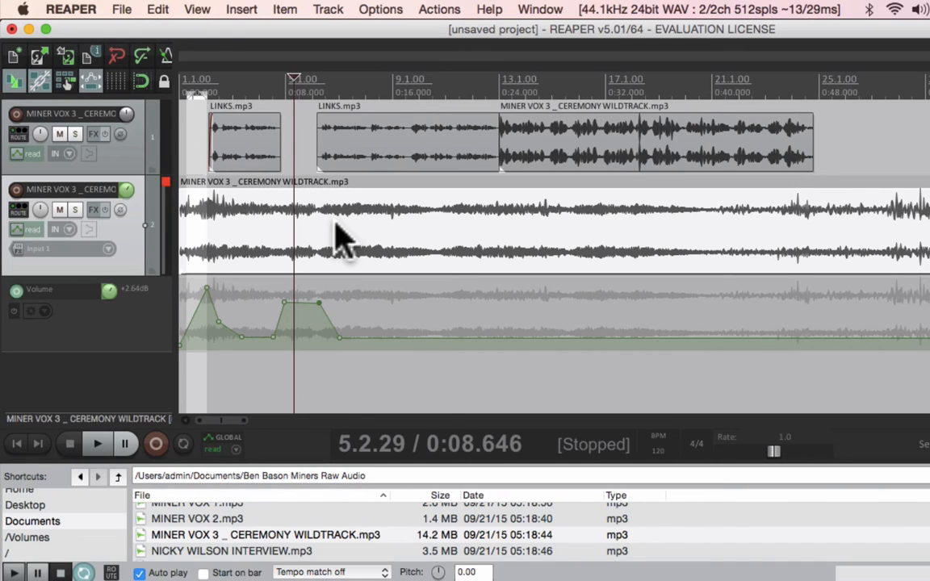
mouse_move(337, 228)
mouse_down()
mouse_move(641, 219)
mouse_move(359, 211)
mouse_move(575, 234)
mouse_move(328, 213)
mouse_up()
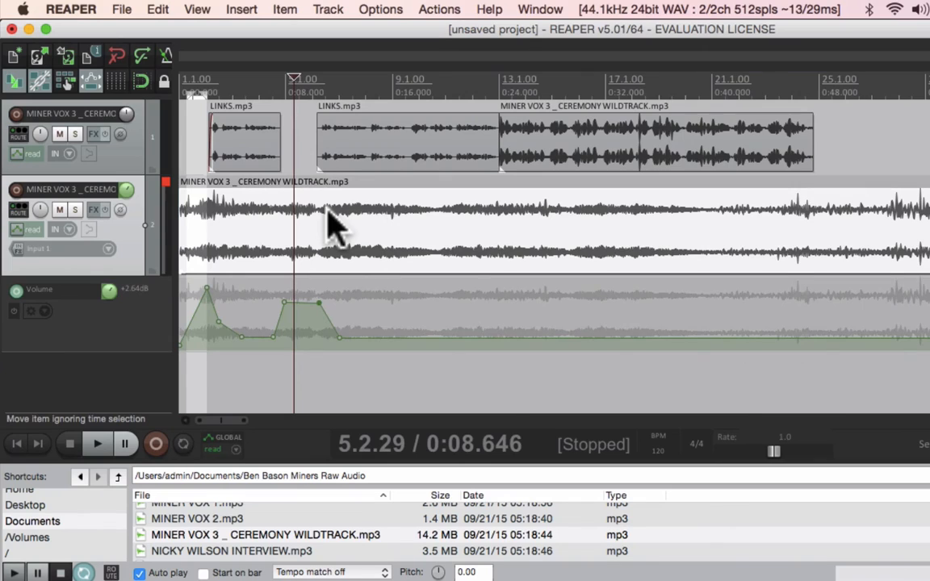